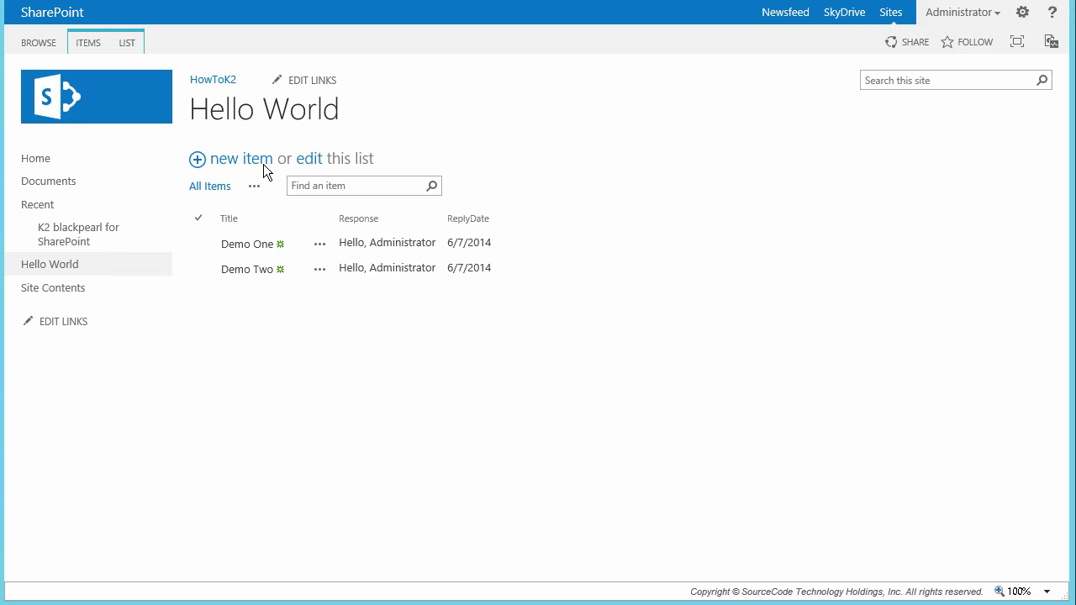
Step: Start a new item in the Hello World list of the HowToK2 site
{"action": "left_click", "coordinate": [241, 159]}
Step: Add and save a Hello World list item titled 'Version 2 Demo 1'
{"action": "left_click", "coordinate": [346, 204]}
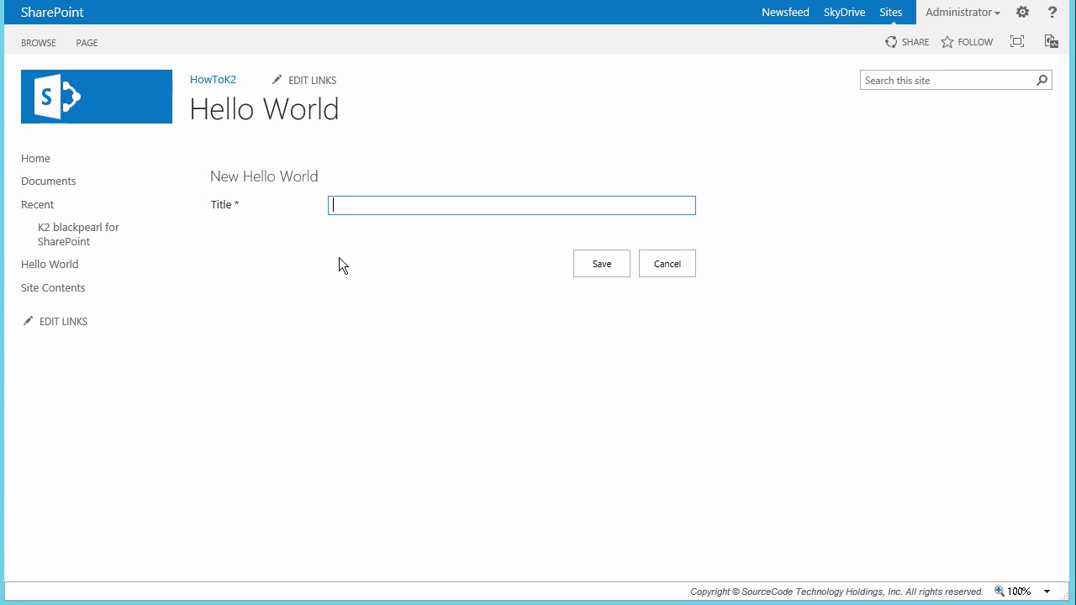
{"action": "type", "text": "Version 2 Demo 1"}
{"action": "left_click", "coordinate": [593, 255]}
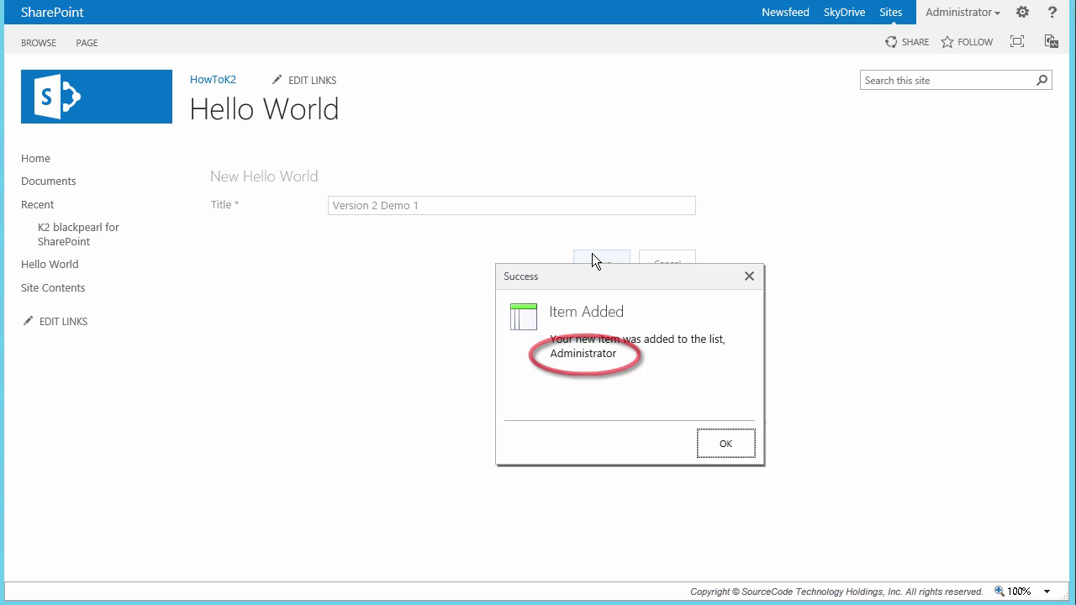
Step: Read the 'Reminder: Respond to Greeting' email in Outlook, then open the Version 2 Demo 1 task email
{"action": "left_click", "coordinate": [711, 444]}
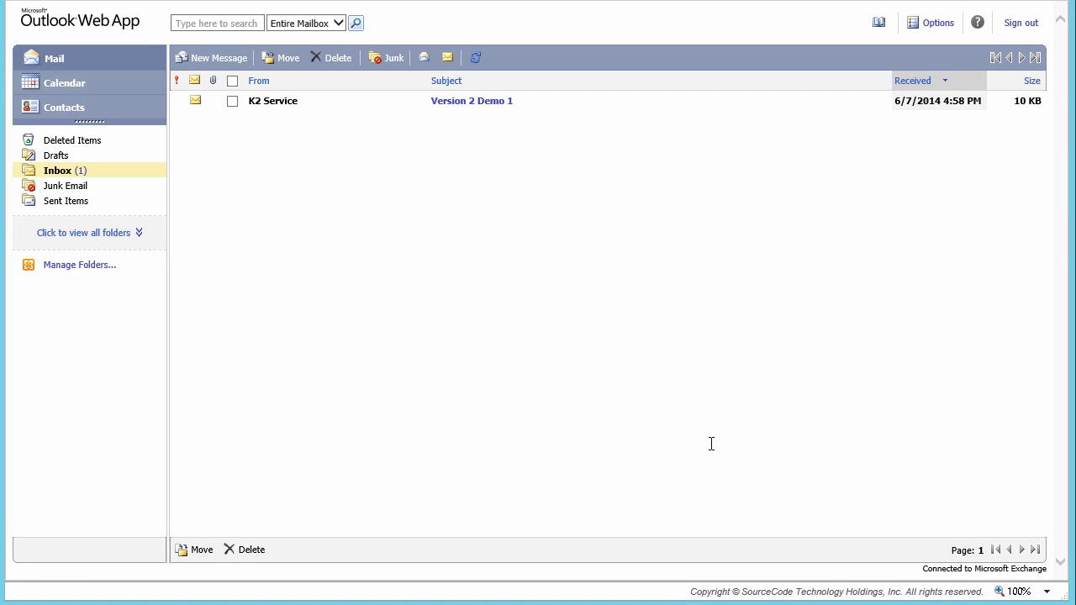
{"action": "left_click", "coordinate": [65, 175]}
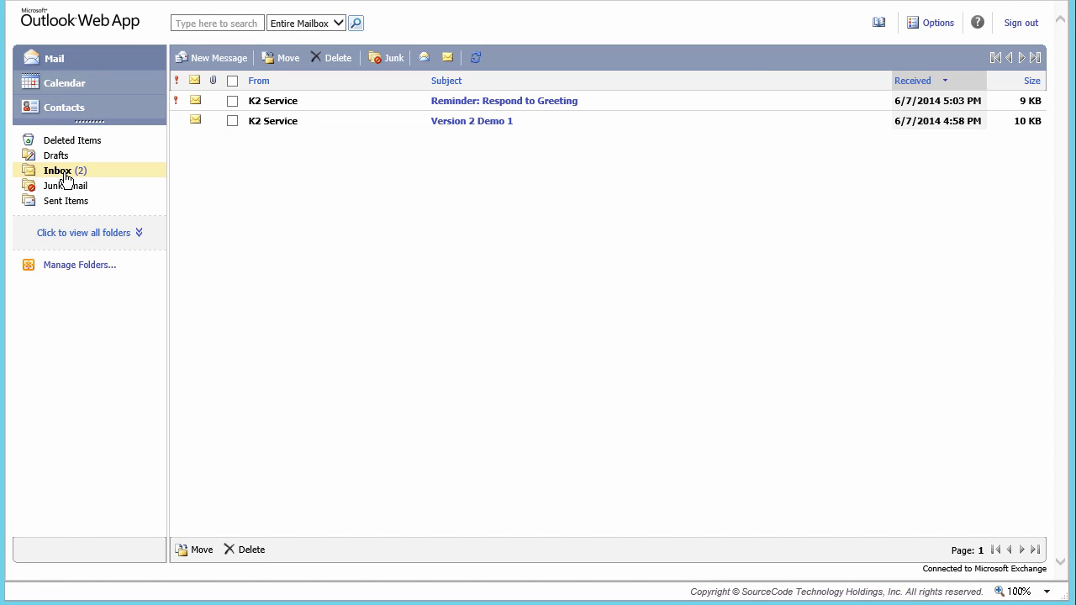
{"action": "left_click", "coordinate": [441, 101]}
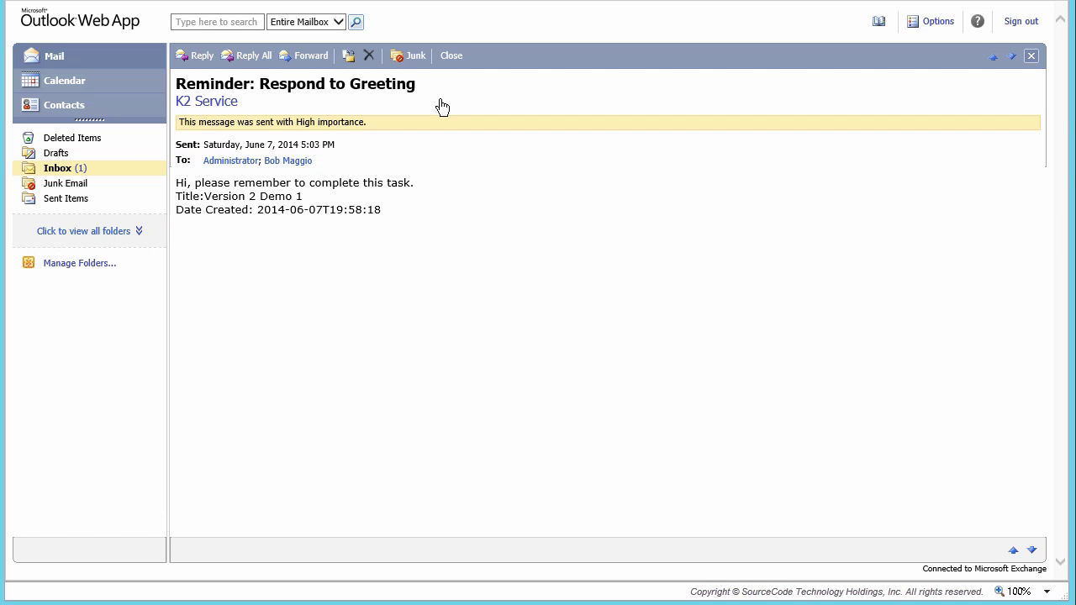
{"action": "left_click", "coordinate": [56, 171]}
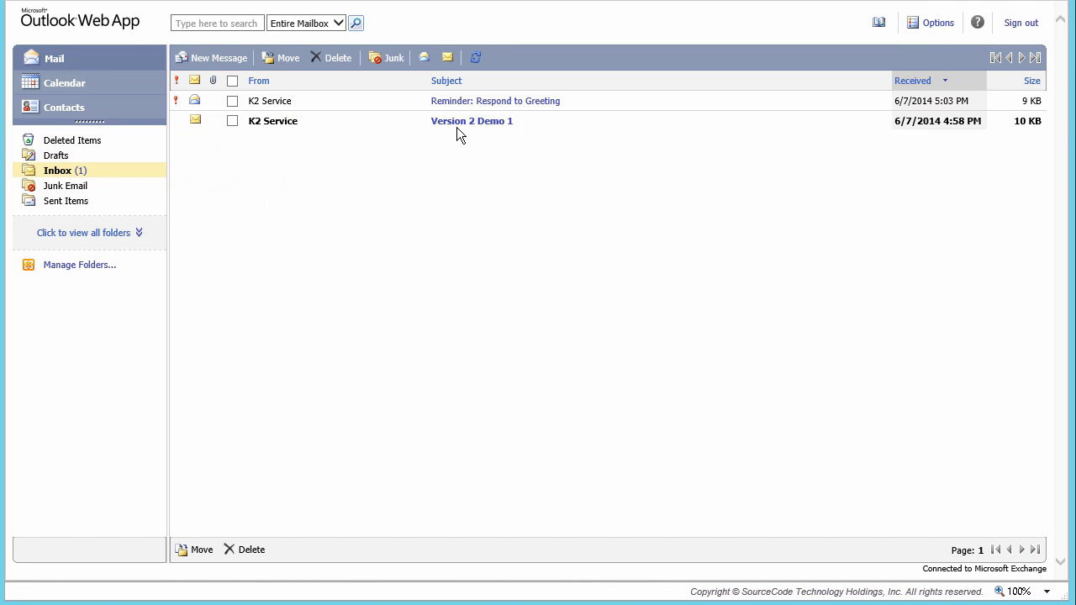
{"action": "left_click", "coordinate": [463, 127]}
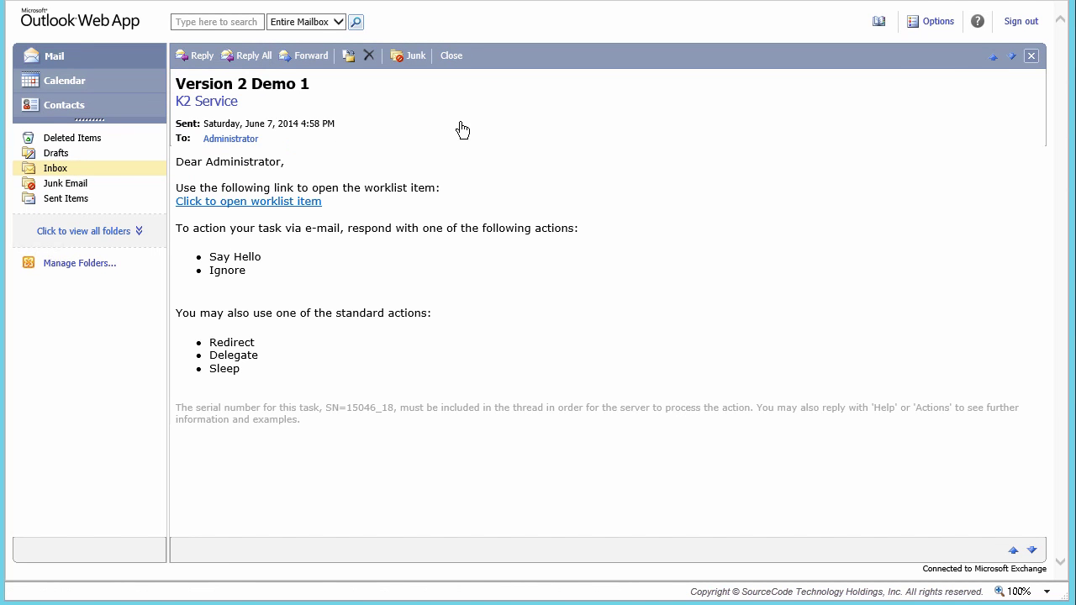
Step: Open the Version 2 Demo 1 worklist item and show the Hello World List Items table
{"action": "left_click", "coordinate": [307, 202]}
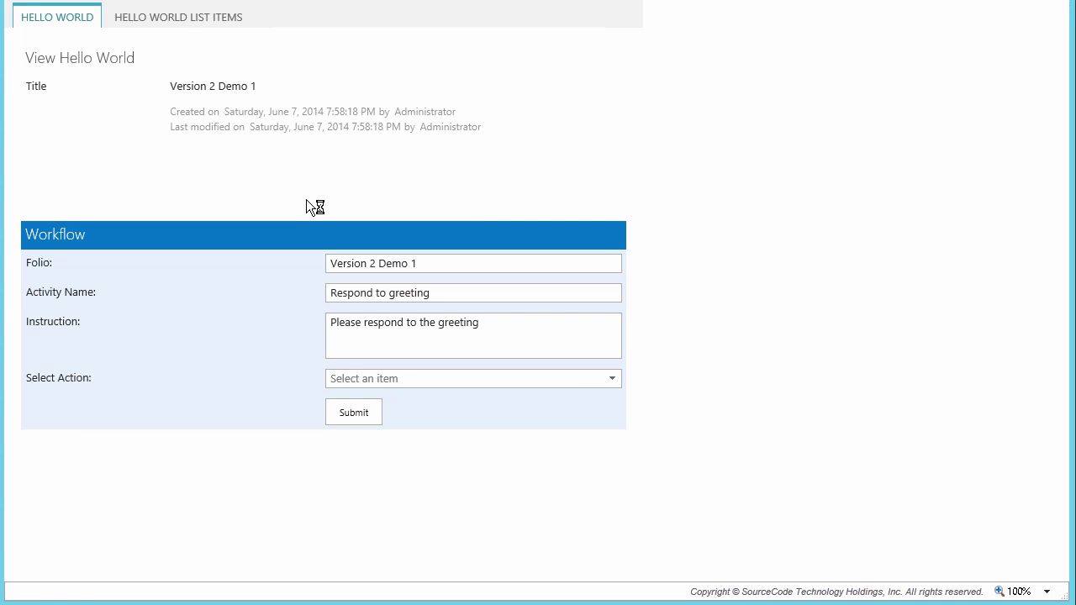
{"action": "left_click", "coordinate": [203, 27]}
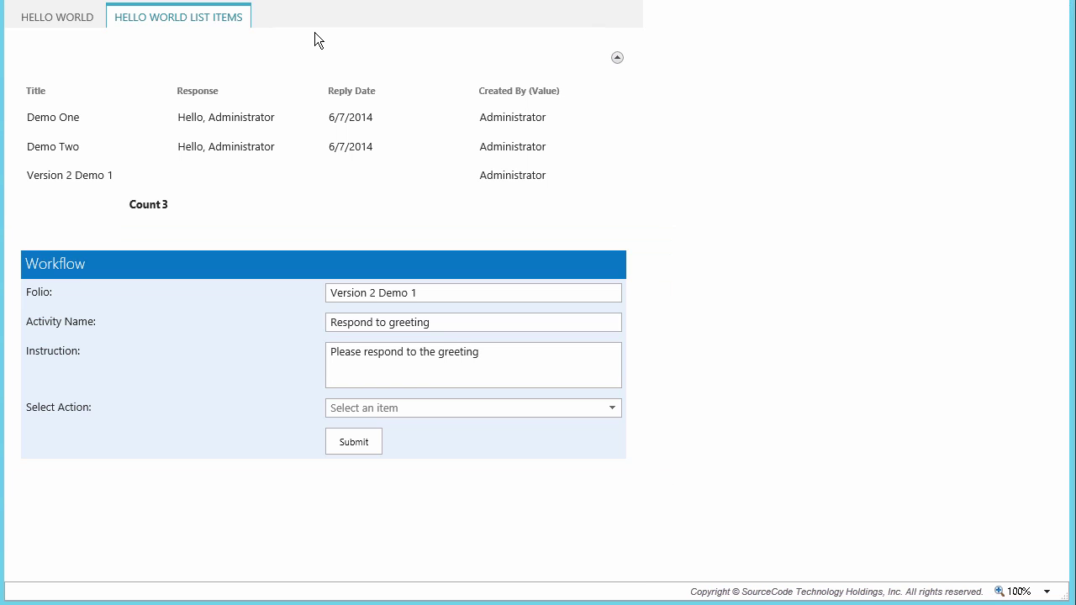
Step: Submit the Version 2 Demo 1 task with the Say Hello action and acknowledge the completion notice
{"action": "left_click", "coordinate": [611, 408]}
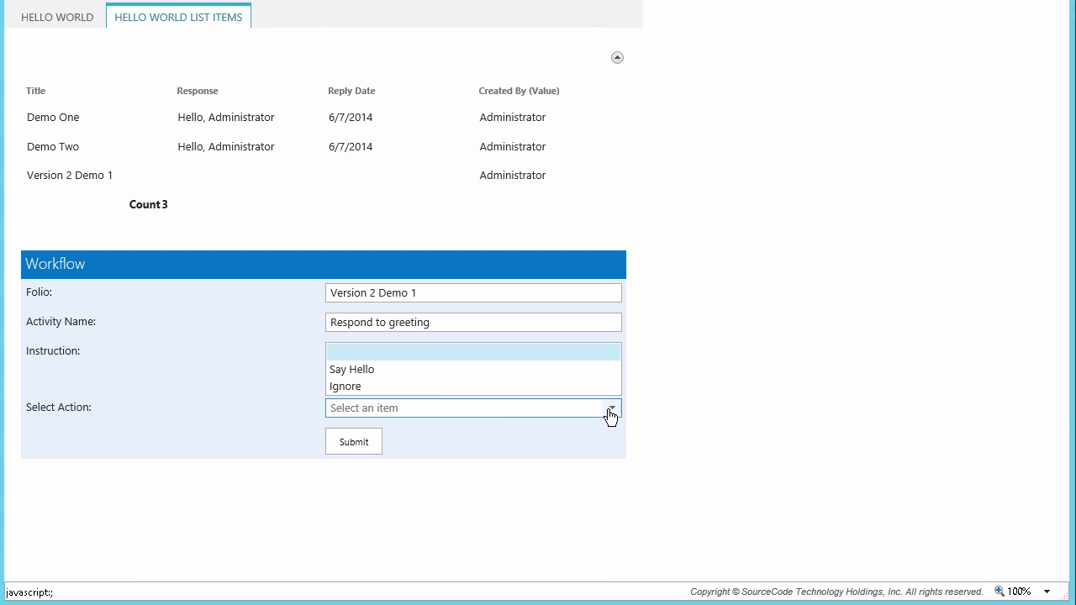
{"action": "left_click", "coordinate": [397, 374]}
{"action": "left_click", "coordinate": [365, 446]}
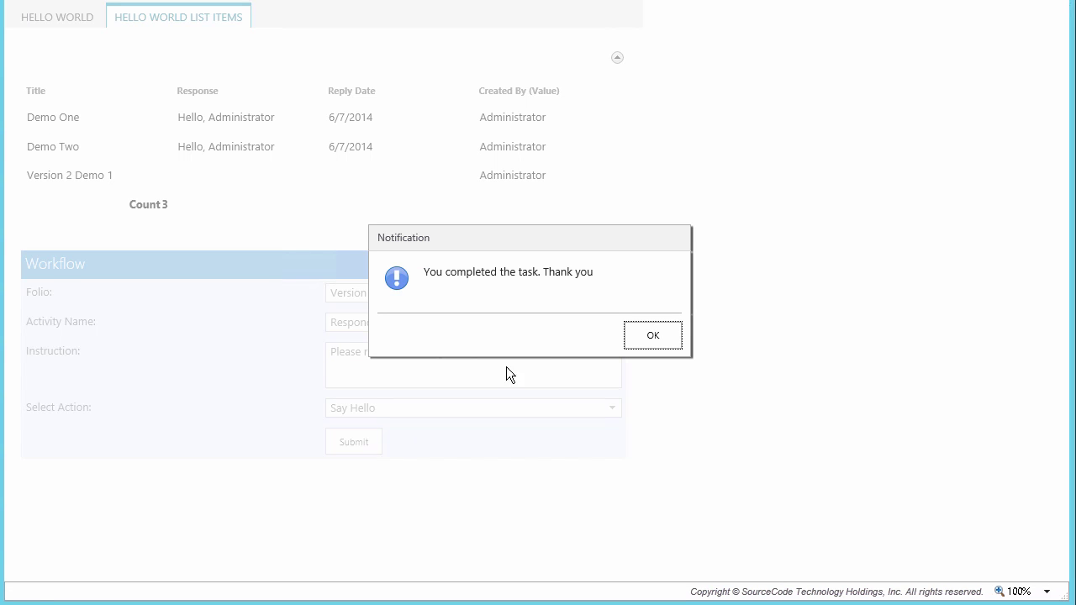
{"action": "left_click", "coordinate": [632, 342]}
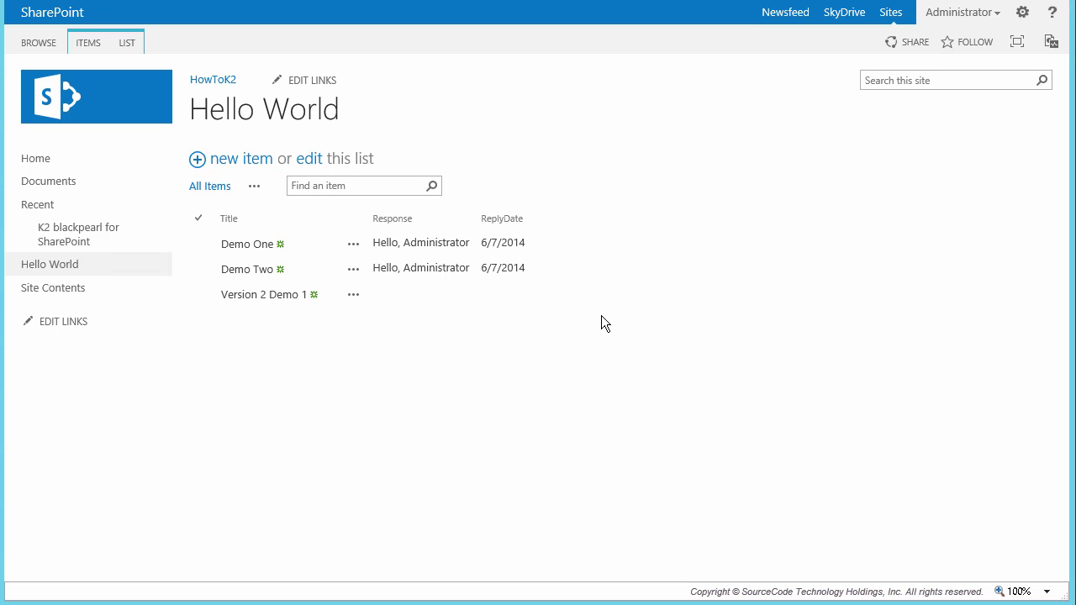
Step: Reload the page and open the 'Respond to greeting' task form from the K2 Worklist
{"action": "right_click", "coordinate": [601, 315]}
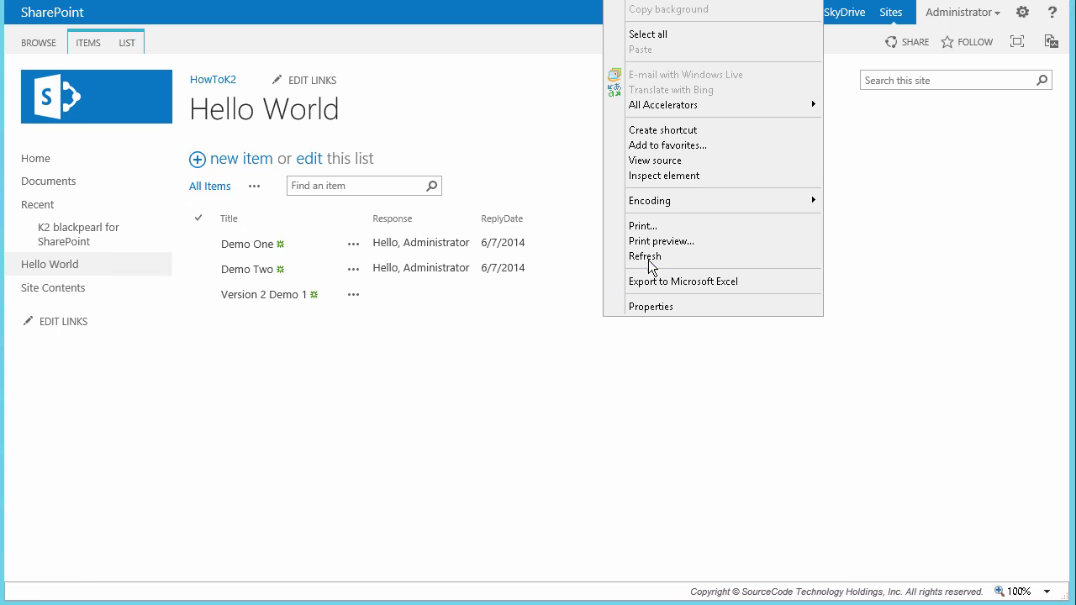
{"action": "left_click", "coordinate": [622, 278]}
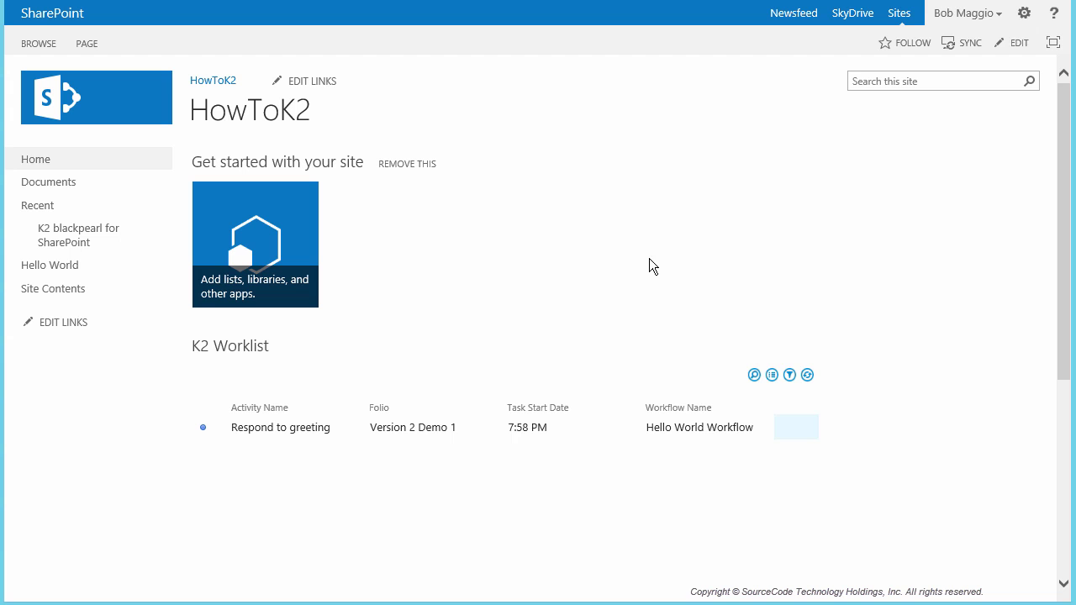
{"action": "left_click", "coordinate": [800, 431]}
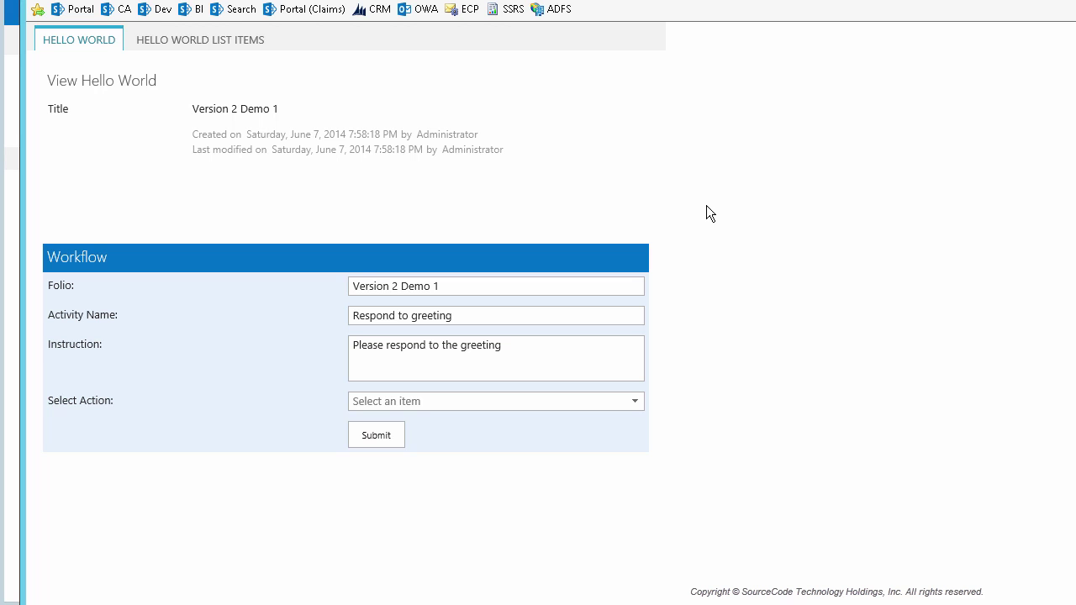
Step: Show the Hello World list items and submit the second Version 2 Demo 1 task with Say Hello
{"action": "left_click", "coordinate": [251, 42]}
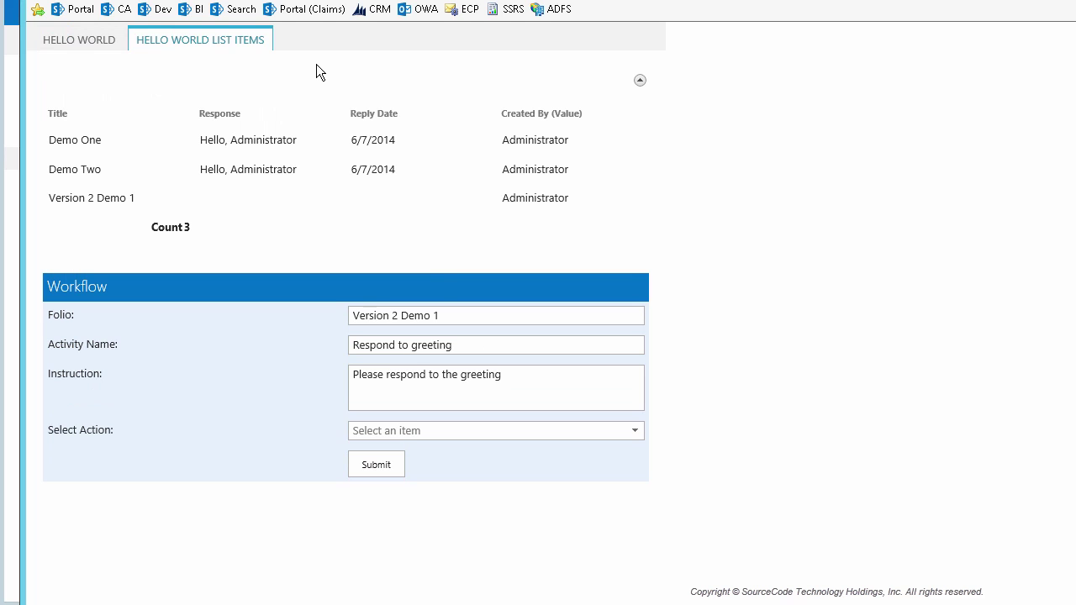
{"action": "left_click", "coordinate": [631, 432]}
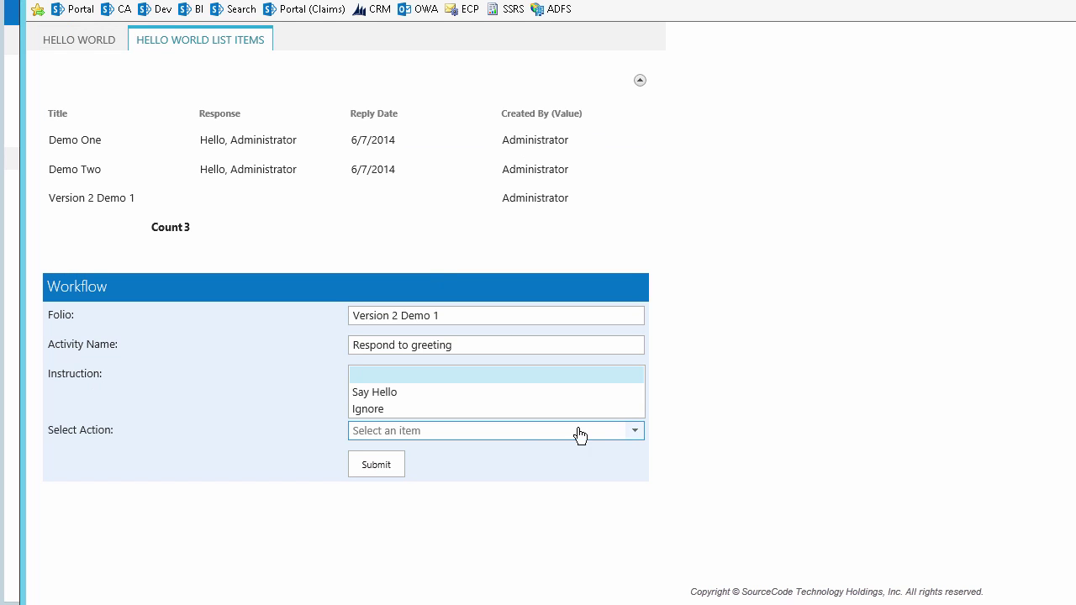
{"action": "left_click", "coordinate": [396, 392]}
{"action": "left_click", "coordinate": [389, 467]}
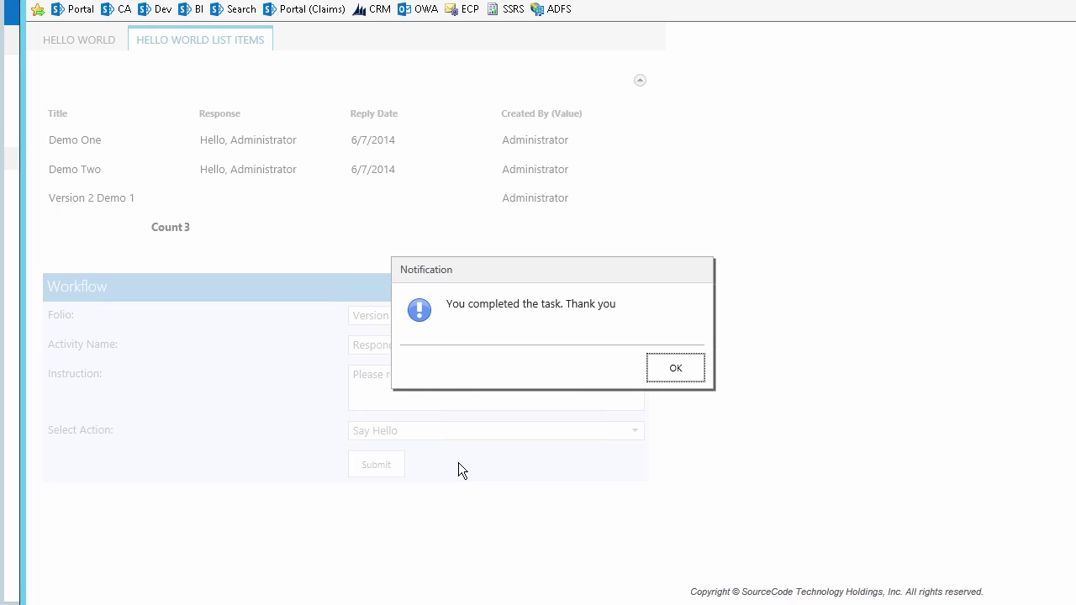
{"action": "left_click", "coordinate": [662, 372]}
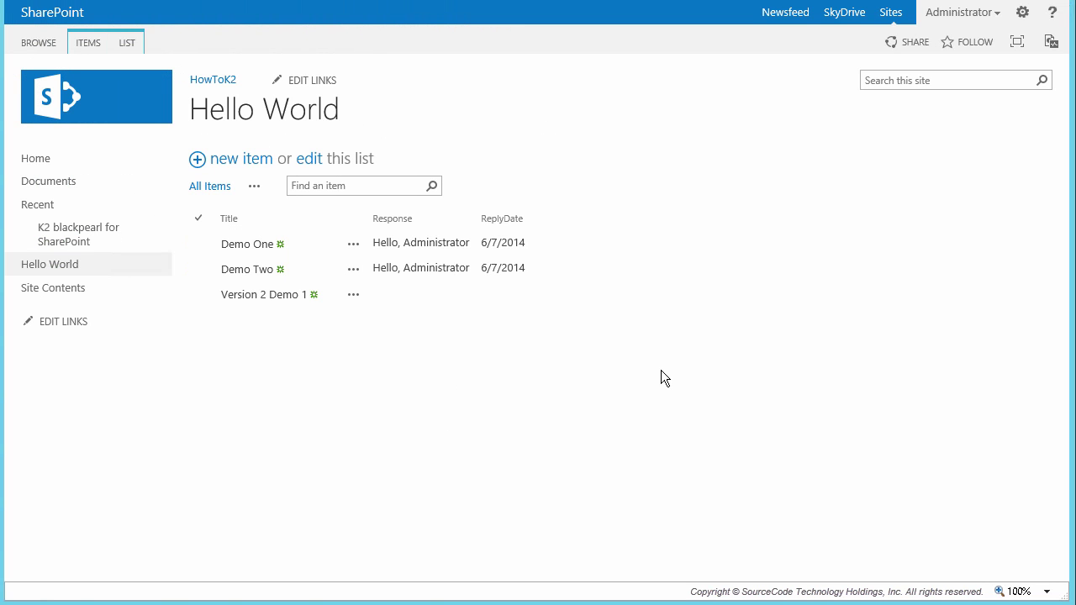
Step: Refresh the list to check the Version 2 Demo 1 response, then open its K2 Report
{"action": "right_click", "coordinate": [613, 338]}
{"action": "left_click", "coordinate": [675, 280]}
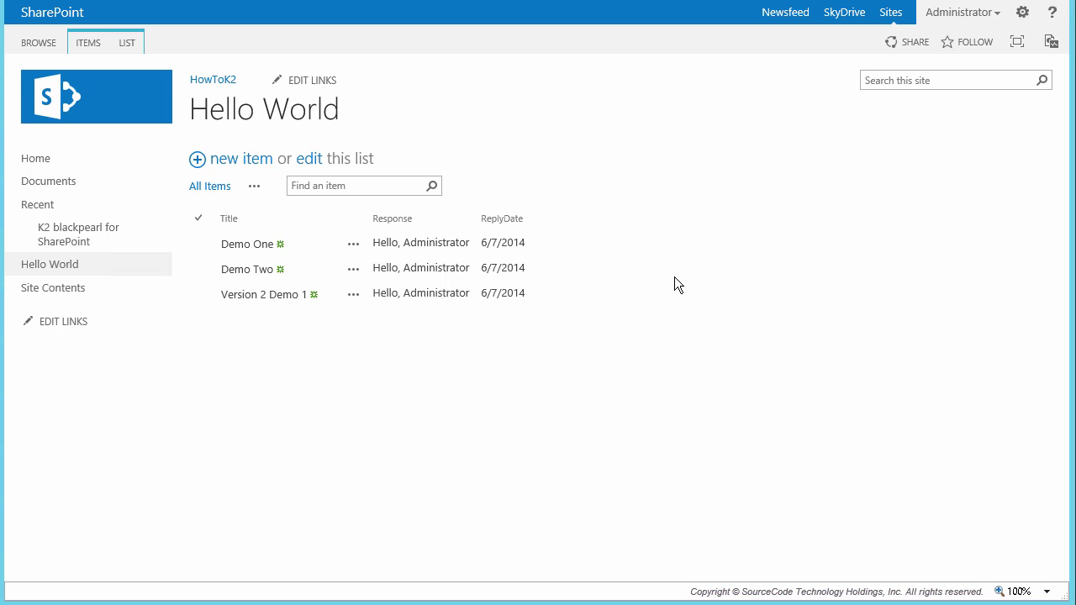
{"action": "left_click", "coordinate": [127, 44]}
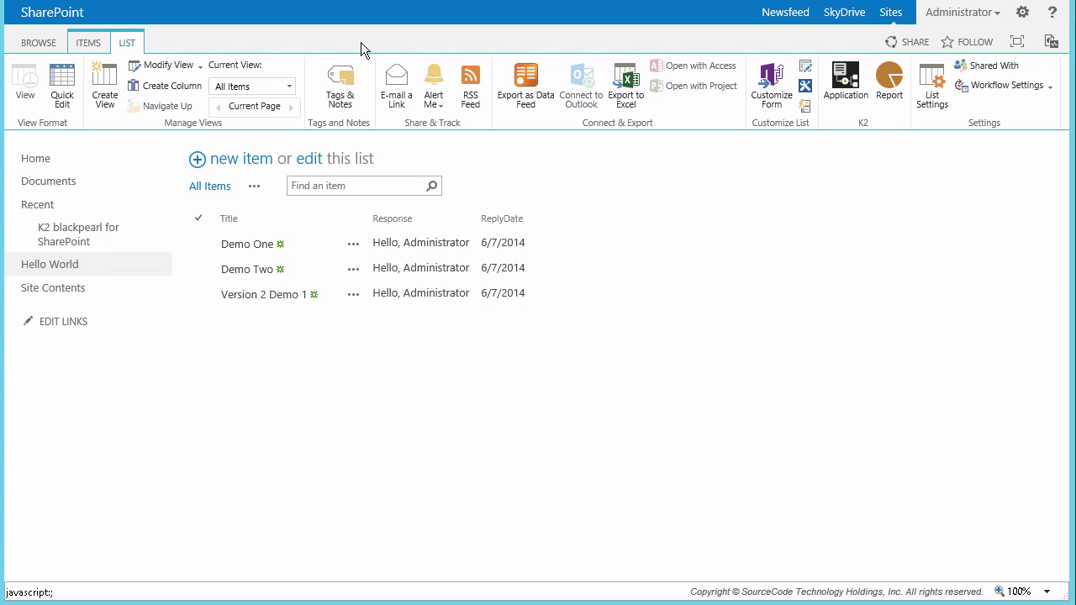
{"action": "left_click", "coordinate": [891, 100]}
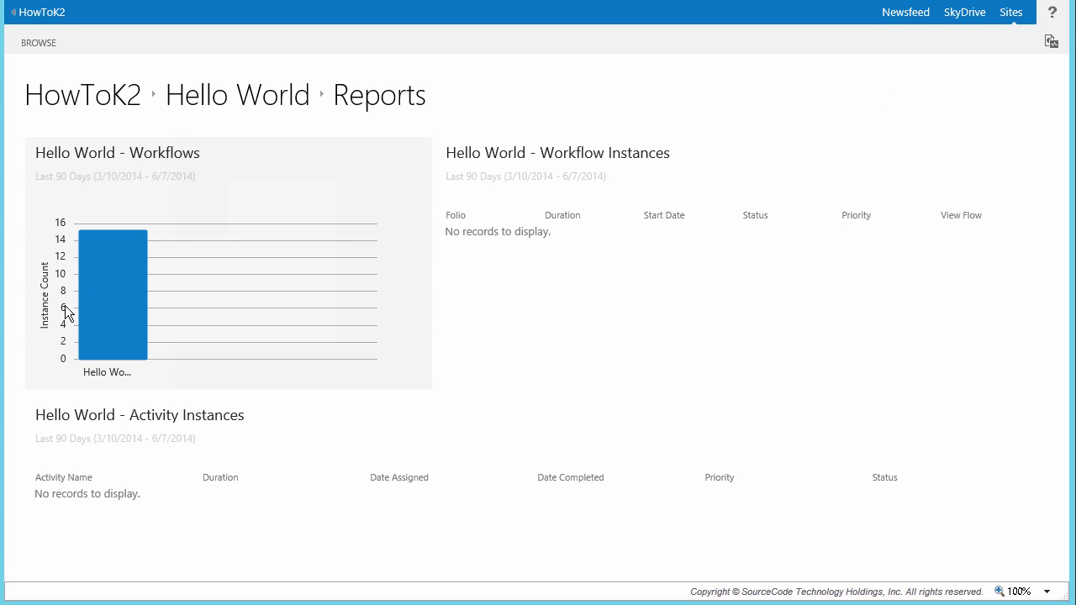
Step: Open the flow view of Version 2 Demo 1 from page 2 of the Hello World workflow instances
{"action": "left_click", "coordinate": [101, 281]}
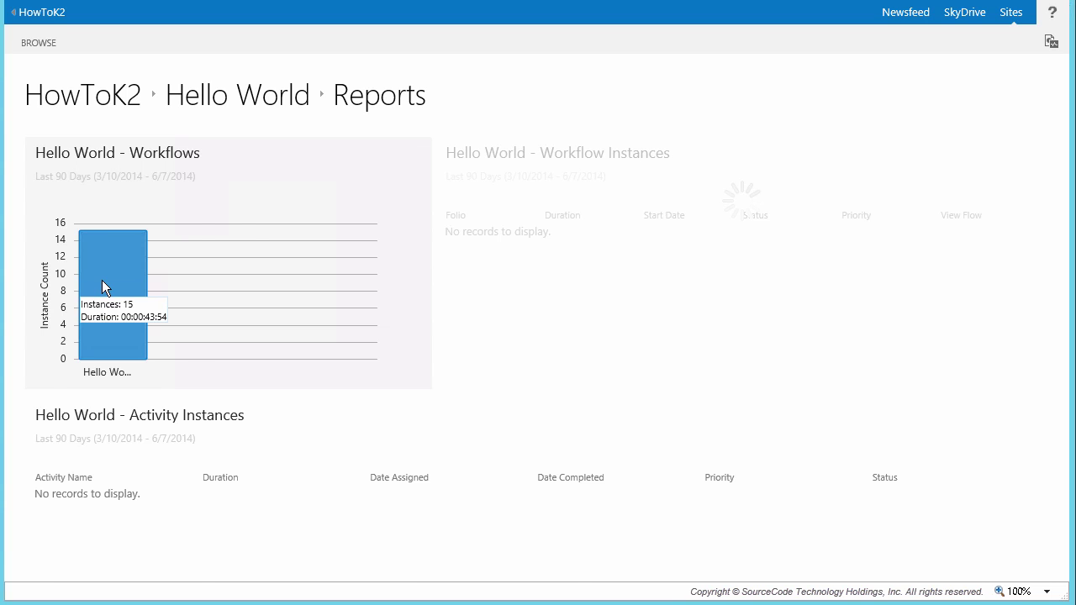
{"action": "mouse_move", "coordinate": [103, 282]}
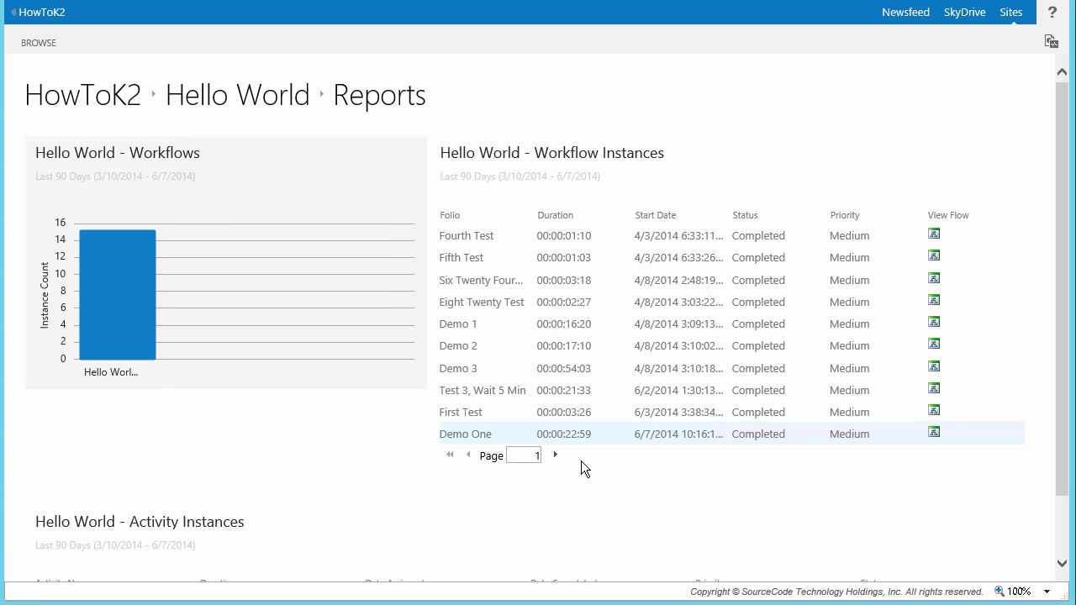
{"action": "left_click", "coordinate": [555, 456]}
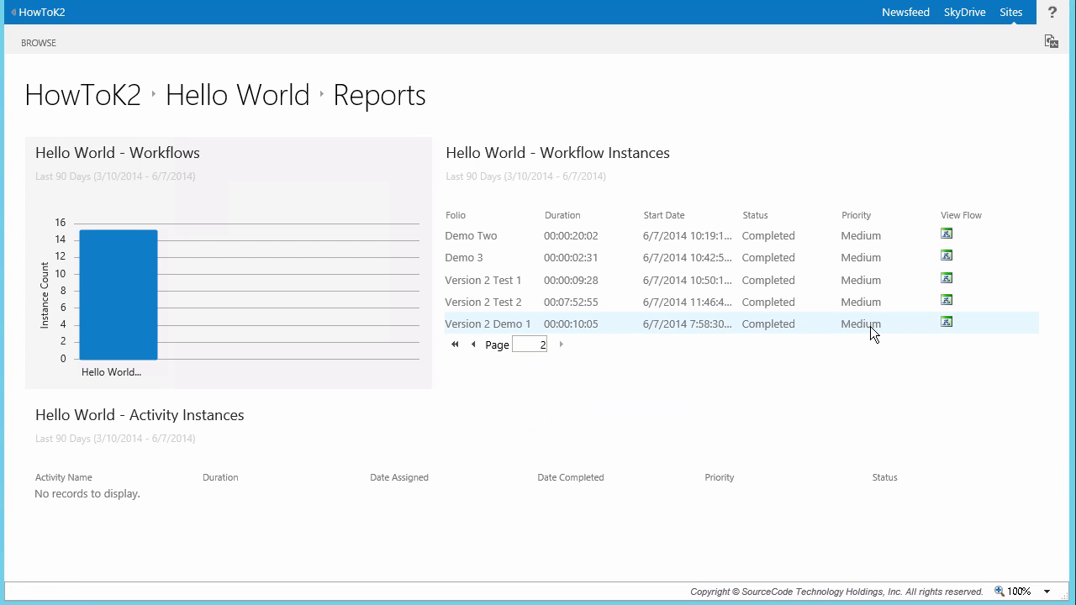
{"action": "left_click", "coordinate": [947, 324]}
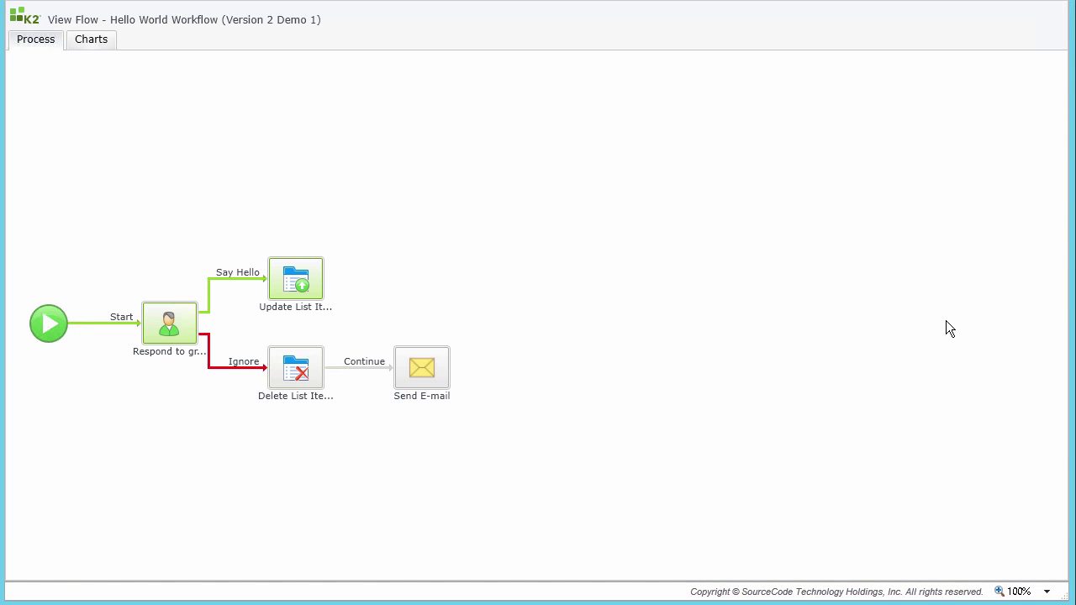
Step: Open the 'Respond to greeting' Activity Summary and show its Participants tab
{"action": "left_click", "coordinate": [179, 330]}
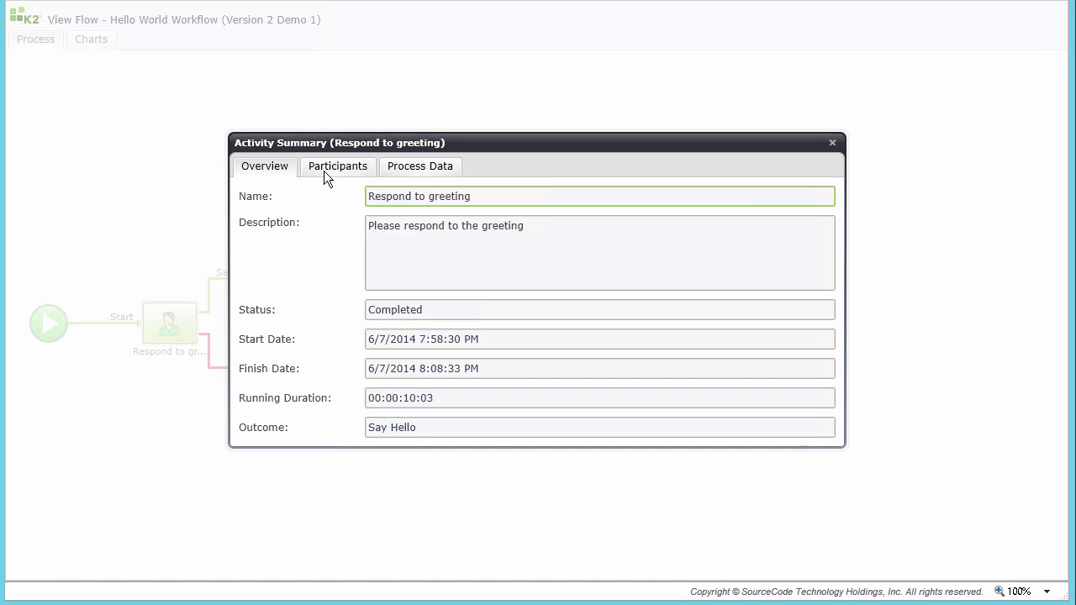
{"action": "left_click", "coordinate": [325, 169]}
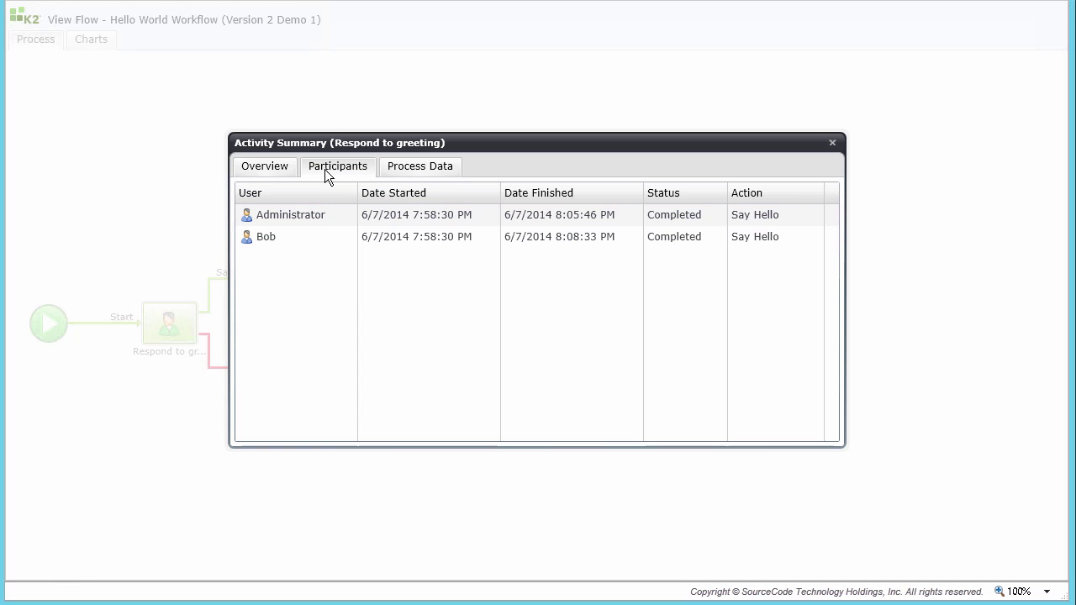